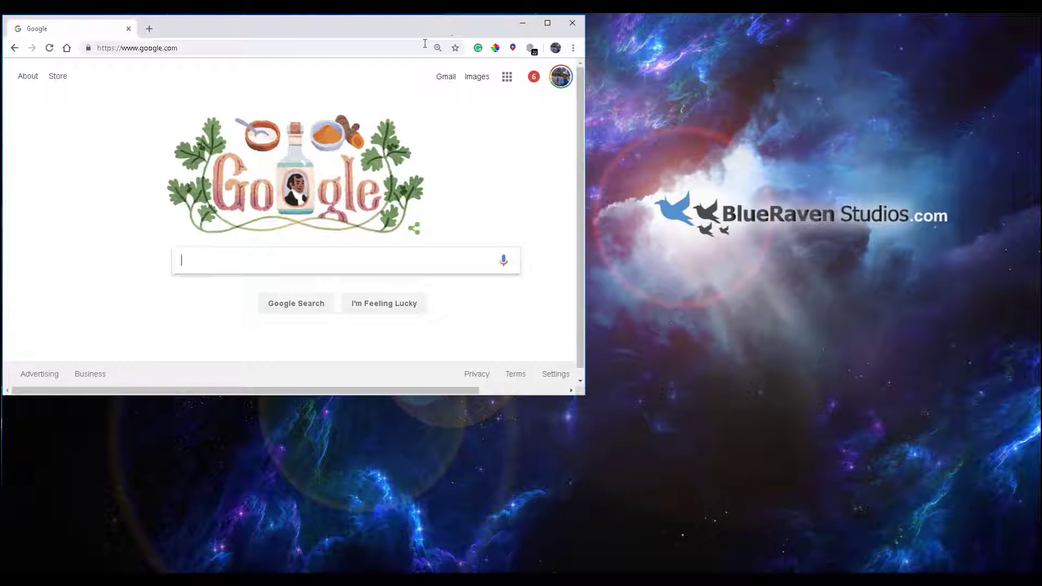
- Open Google Maps in the maximized browser and bring up the recently searched listing for The Schiller Kessler Group
{"action": "left_click", "coordinate": [548, 23]}
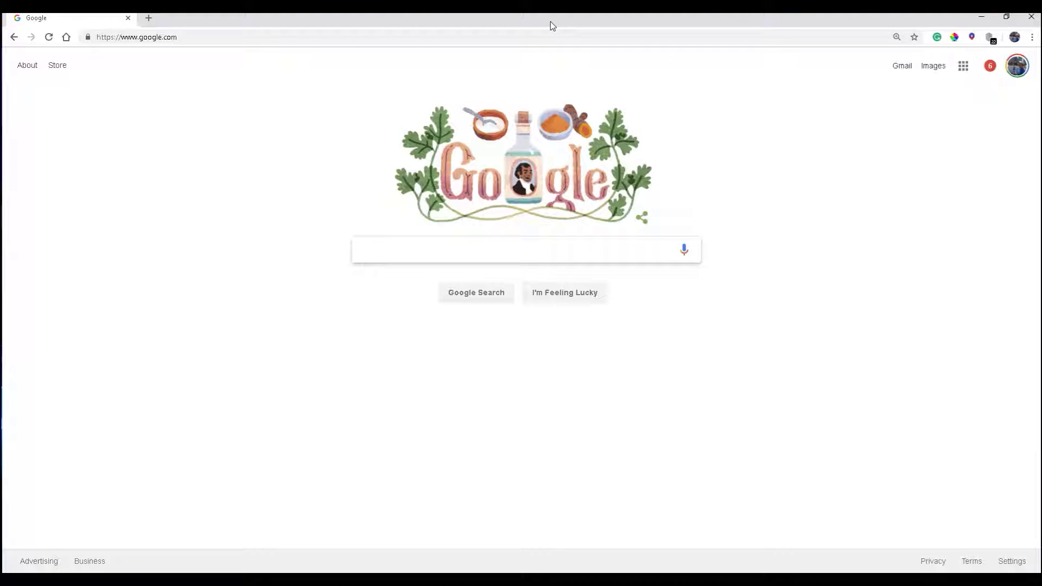
{"action": "left_click", "coordinate": [211, 32]}
{"action": "type", "text": "ma"}
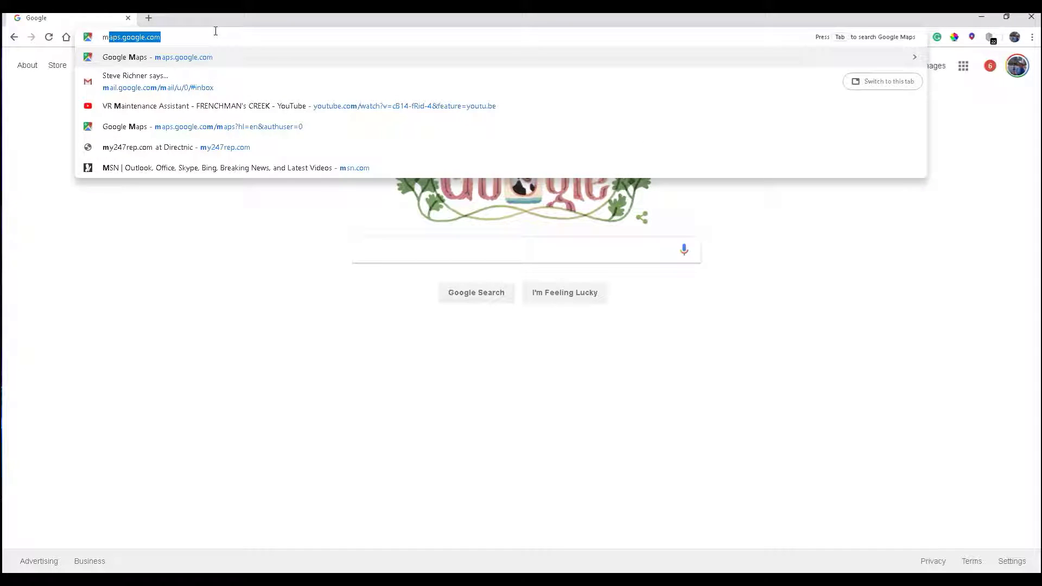
{"action": "key", "text": "Return"}
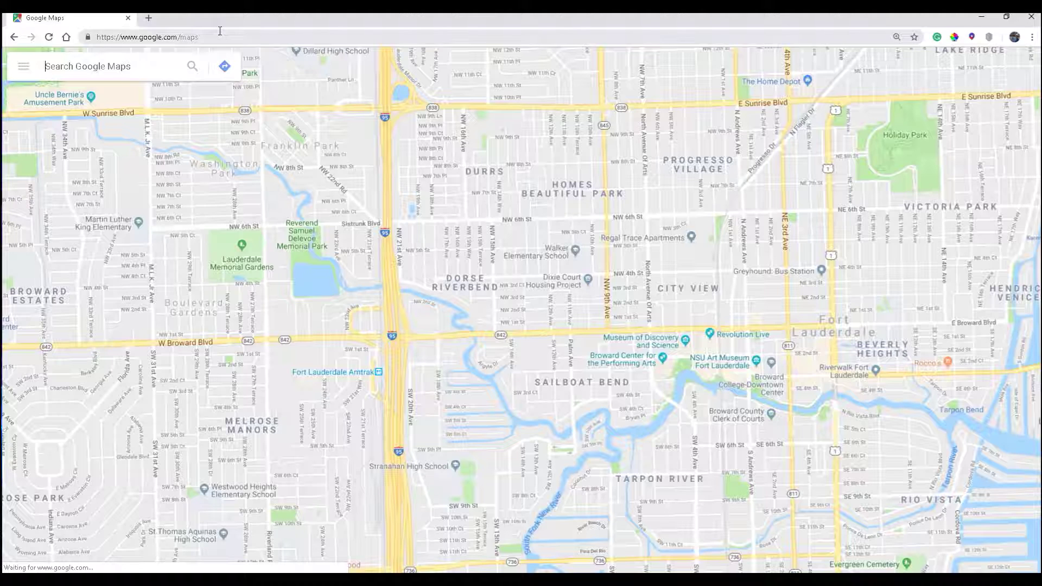
{"action": "left_click", "coordinate": [92, 65]}
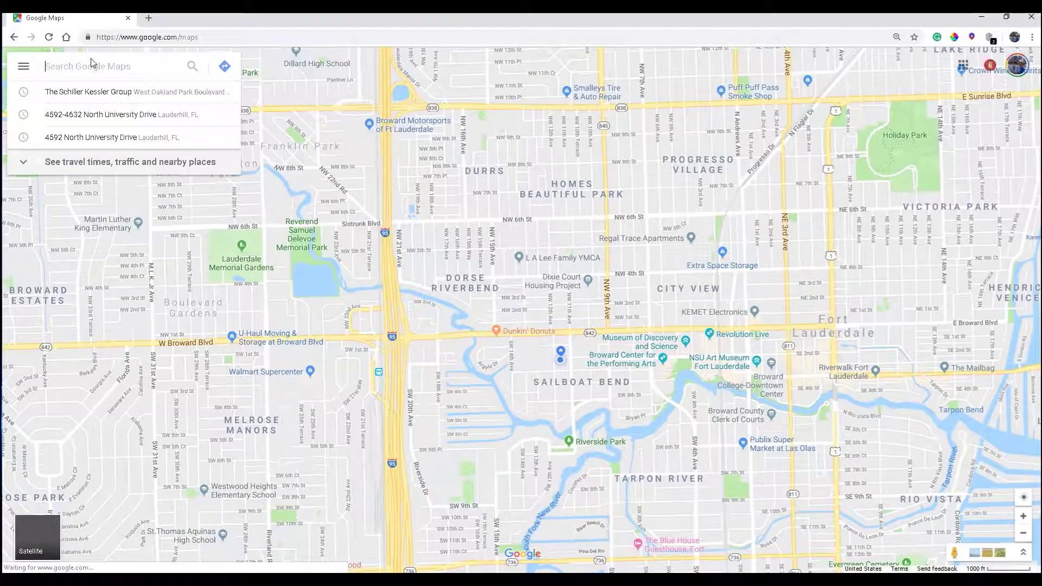
{"action": "left_click", "coordinate": [94, 92]}
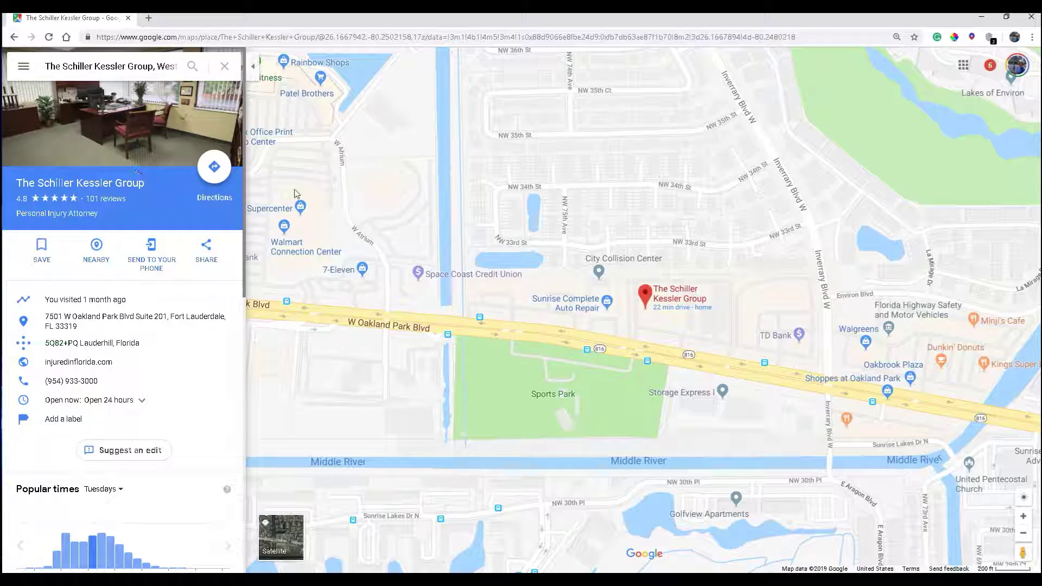
- Open the listing's photo gallery at the 360° photo of the reception area
{"action": "scroll", "coordinate": [130, 214], "scroll_direction": "down", "scroll_amount": 4}
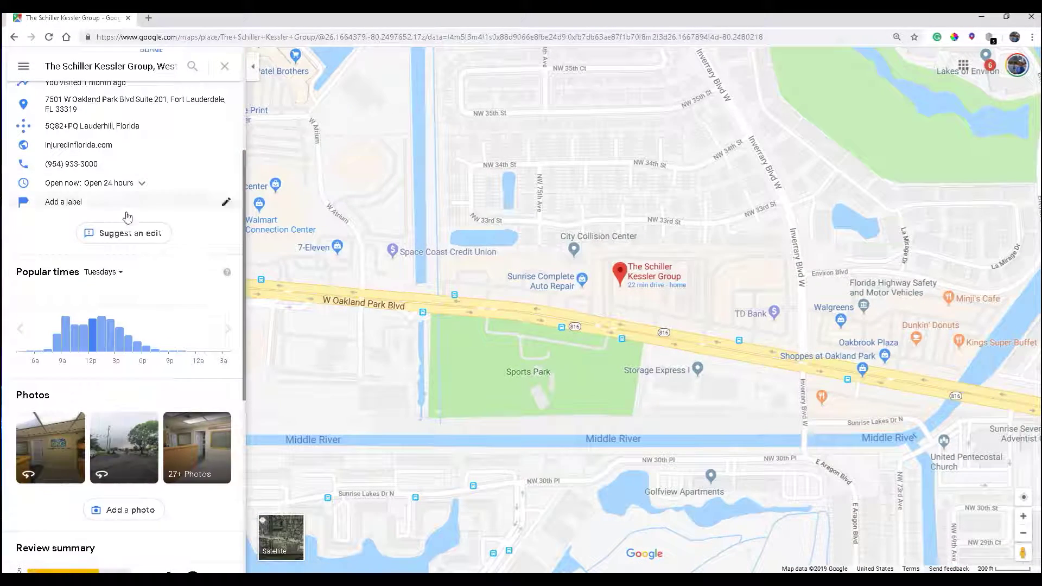
{"action": "scroll", "coordinate": [124, 216], "scroll_direction": "down", "scroll_amount": 2}
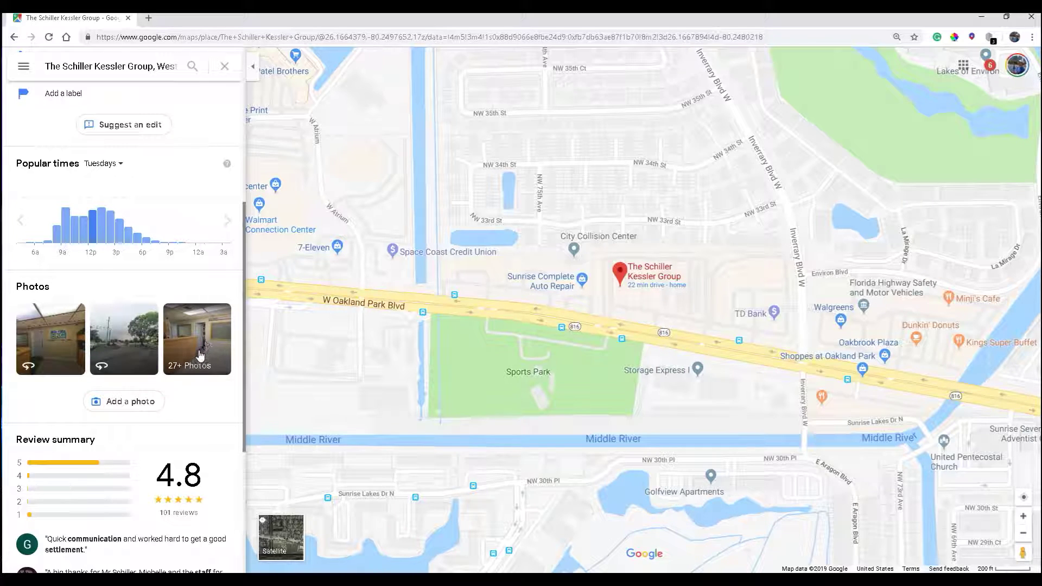
{"action": "left_click", "coordinate": [54, 339]}
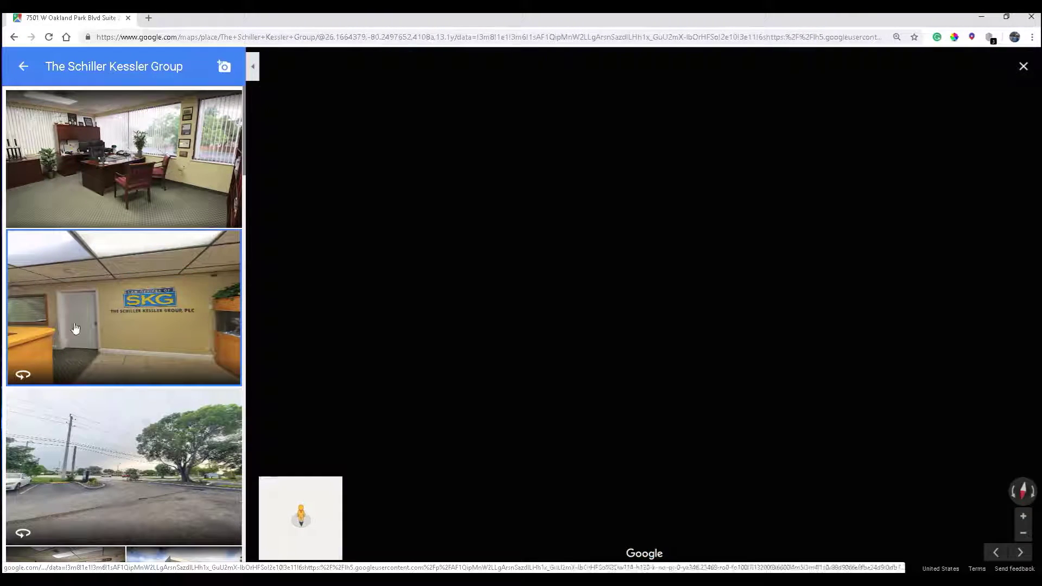
- Find and open the outdated 360° photo showing the old office sign above the blinds-covered window
{"action": "scroll", "coordinate": [97, 304], "scroll_direction": "down", "scroll_amount": 10}
{"action": "scroll", "coordinate": [111, 279], "scroll_direction": "down", "scroll_amount": 15}
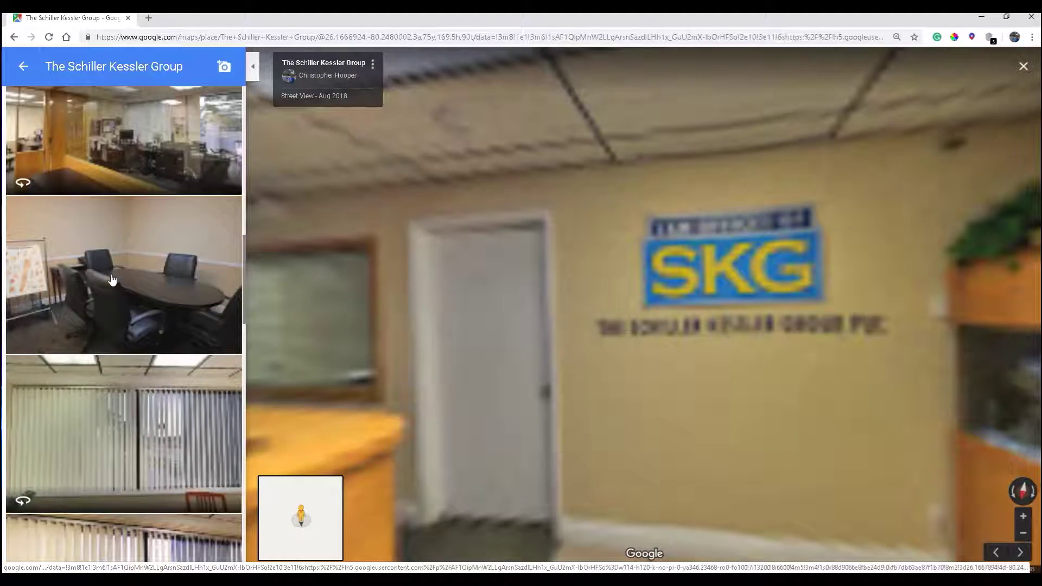
{"action": "scroll", "coordinate": [111, 286], "scroll_direction": "down", "scroll_amount": 15}
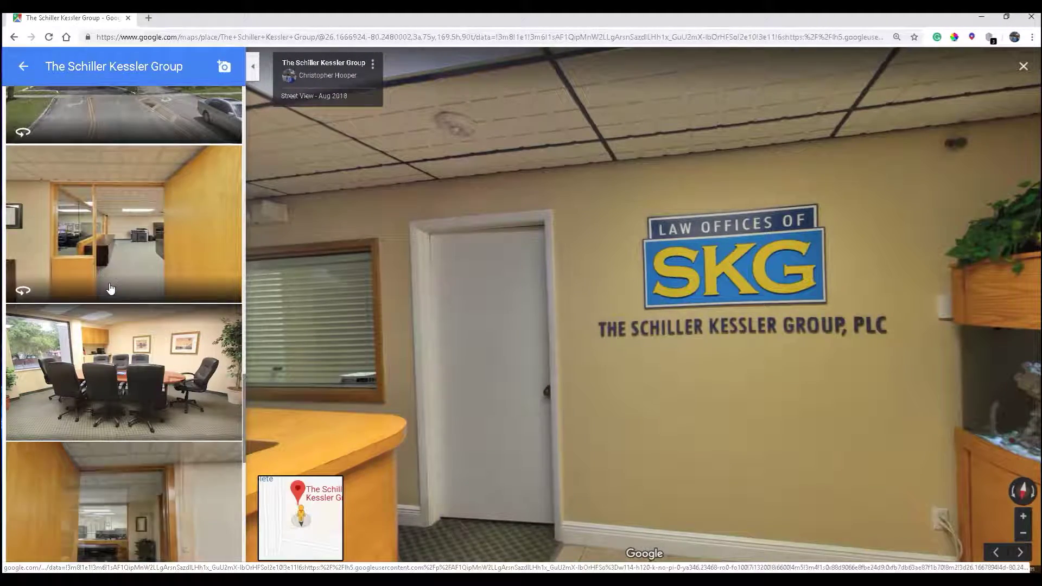
{"action": "scroll", "coordinate": [110, 288], "scroll_direction": "down", "scroll_amount": 10}
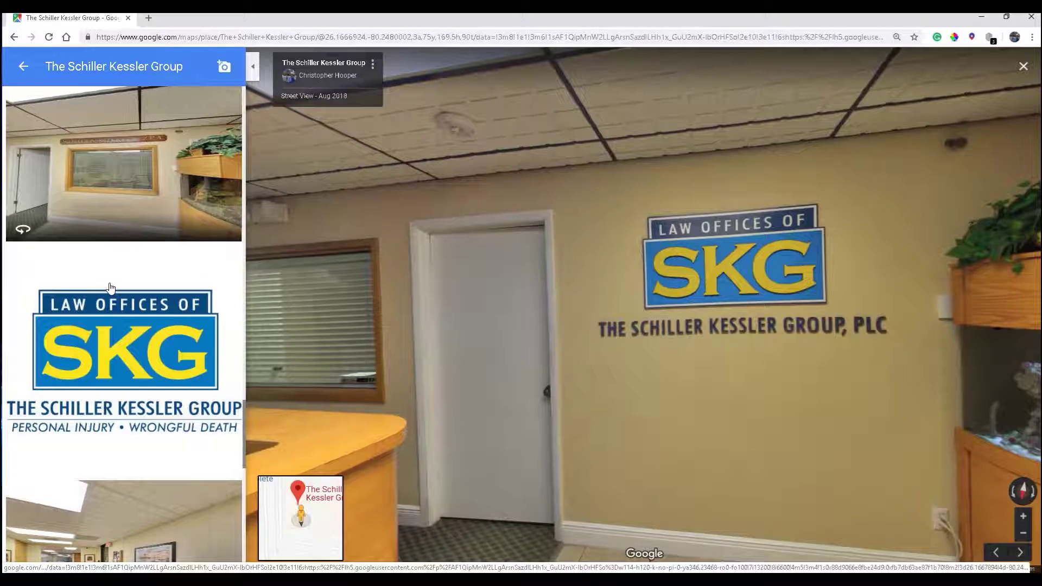
{"action": "scroll", "coordinate": [110, 288], "scroll_direction": "up", "scroll_amount": 2}
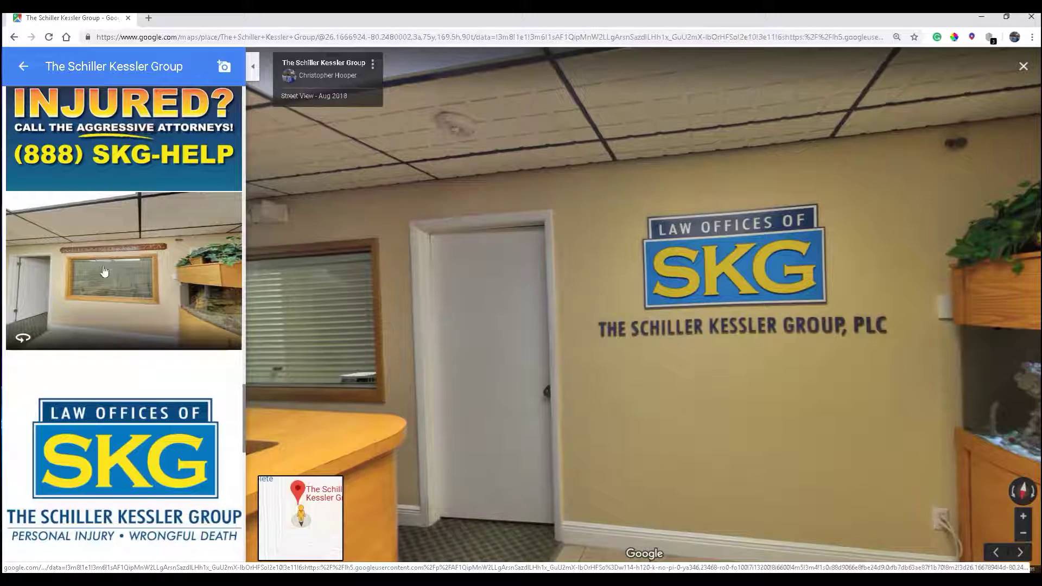
{"action": "left_click", "coordinate": [123, 259]}
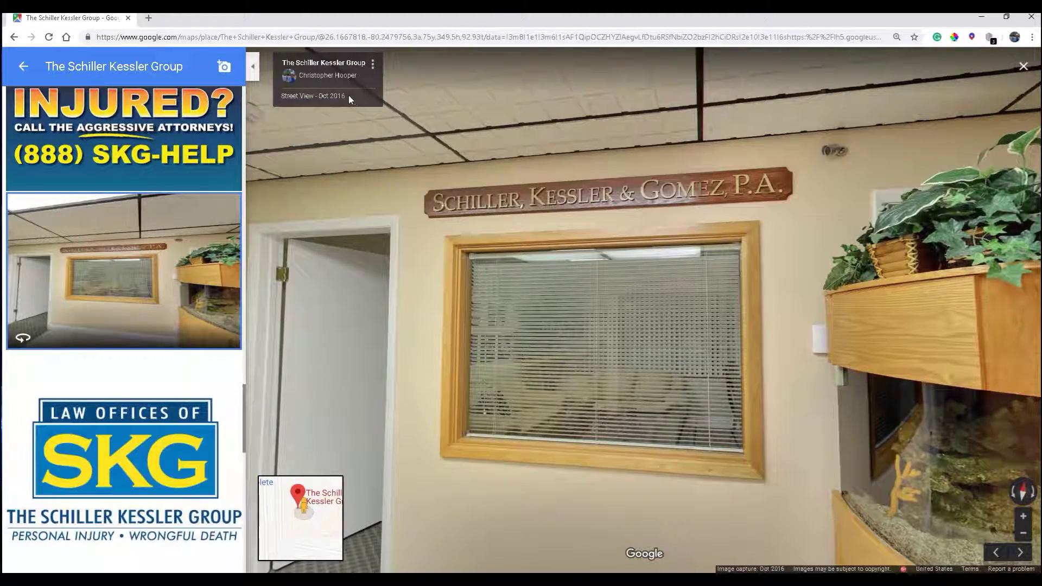
- Look around the outdated office panorama, examining the old wall sign, reception desk and neighbouring view
{"action": "left_click_drag", "start_coordinate": [556, 212], "coordinate": [549, 174]}
{"action": "left_click_drag", "start_coordinate": [760, 211], "coordinate": [608, 201]}
{"action": "left_click_drag", "start_coordinate": [741, 250], "coordinate": [652, 206]}
{"action": "left_click_drag", "start_coordinate": [806, 234], "coordinate": [472, 247]}
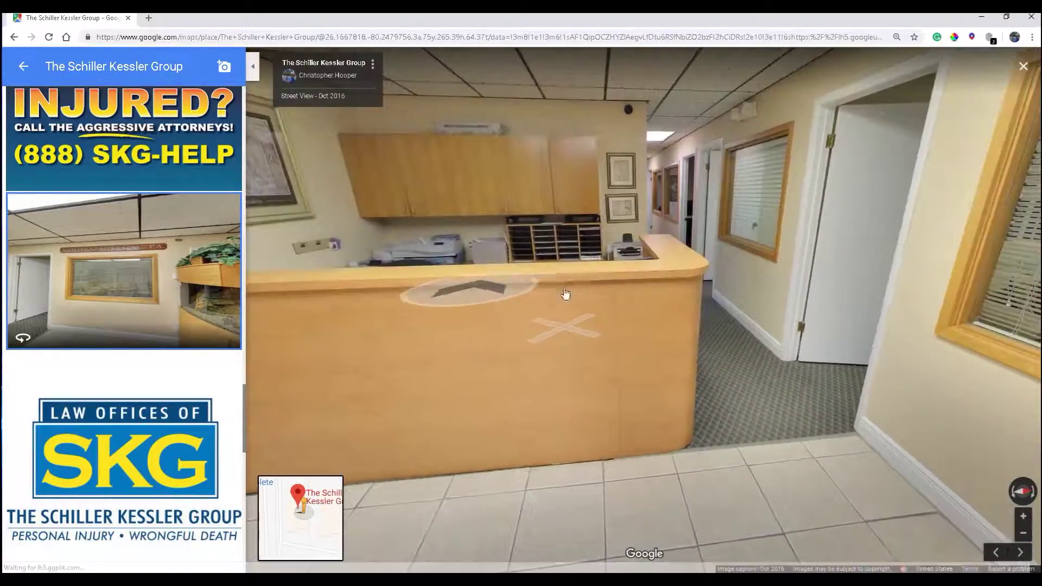
{"action": "left_click_drag", "start_coordinate": [891, 255], "coordinate": [575, 290]}
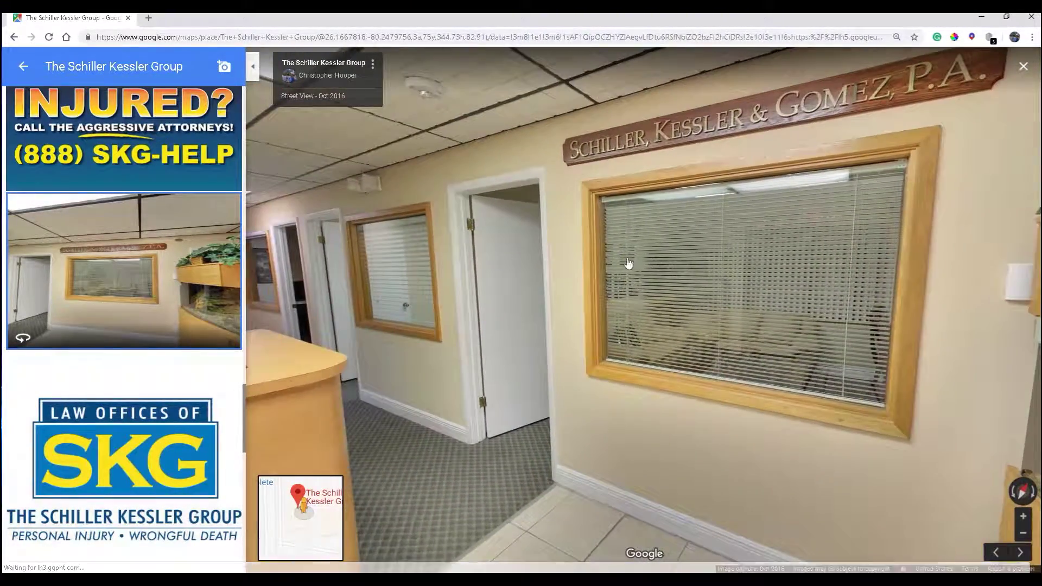
{"action": "left_click", "coordinate": [629, 263]}
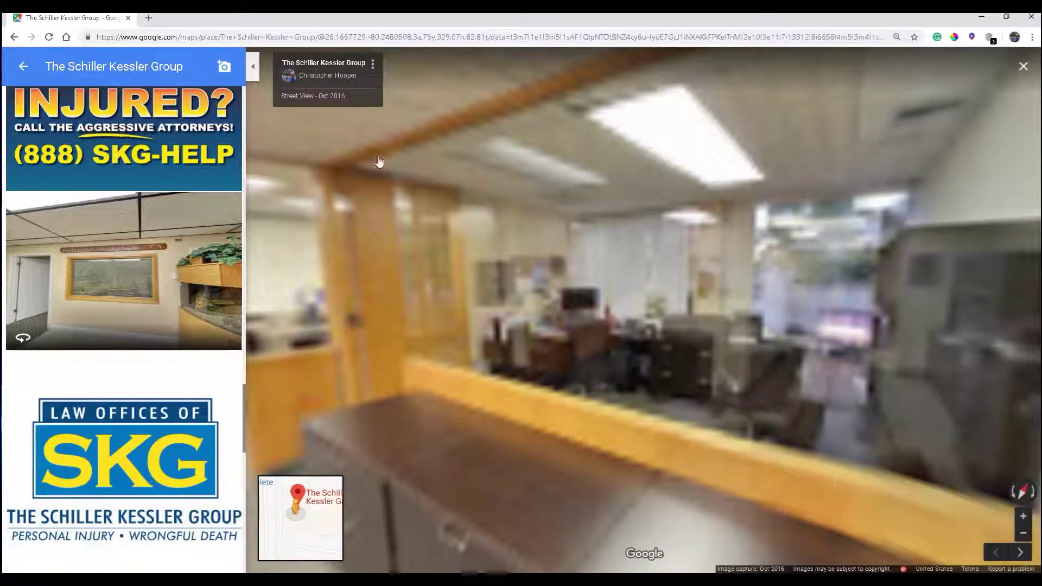
{"action": "left_click", "coordinate": [158, 266]}
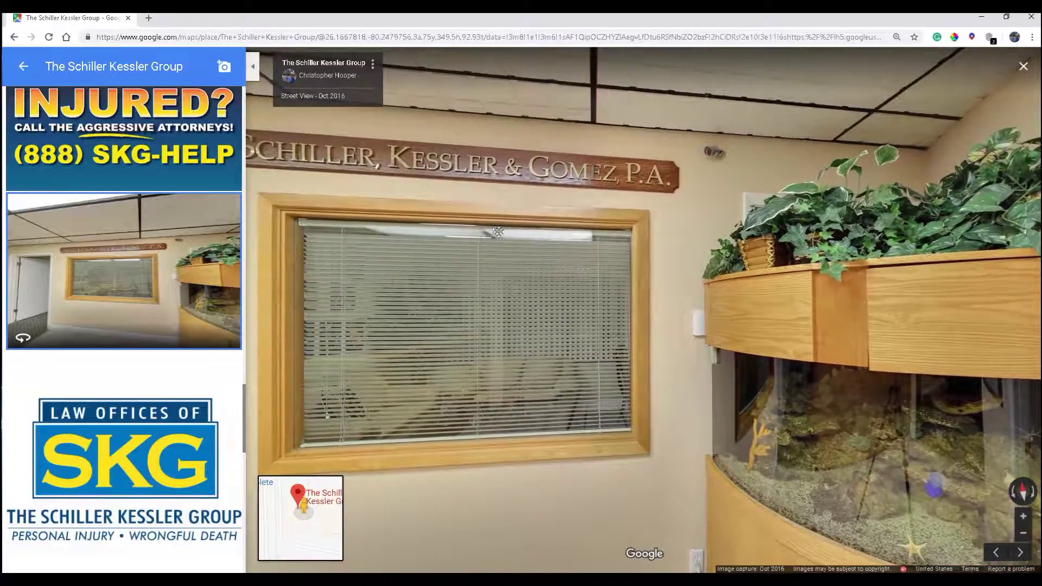
{"action": "left_click_drag", "start_coordinate": [646, 226], "coordinate": [653, 187]}
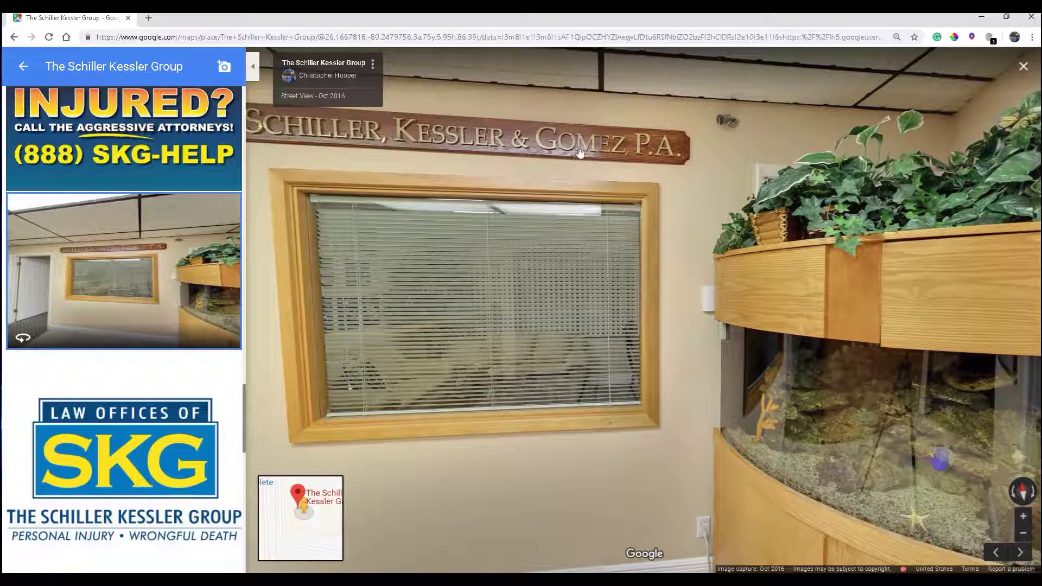
{"action": "left_click_drag", "start_coordinate": [594, 166], "coordinate": [619, 169]}
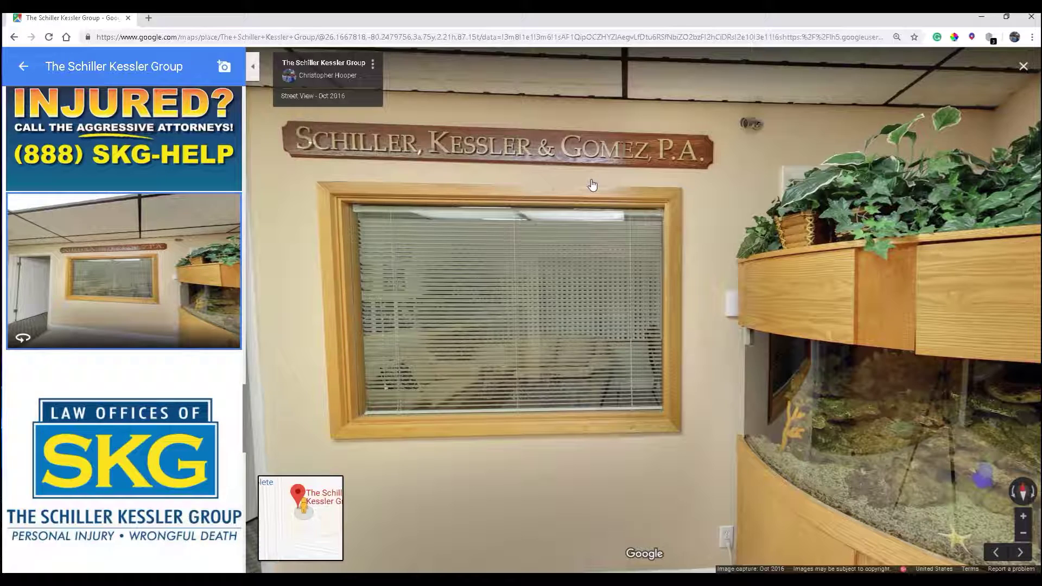
{"action": "left_click_drag", "start_coordinate": [559, 162], "coordinate": [544, 169]}
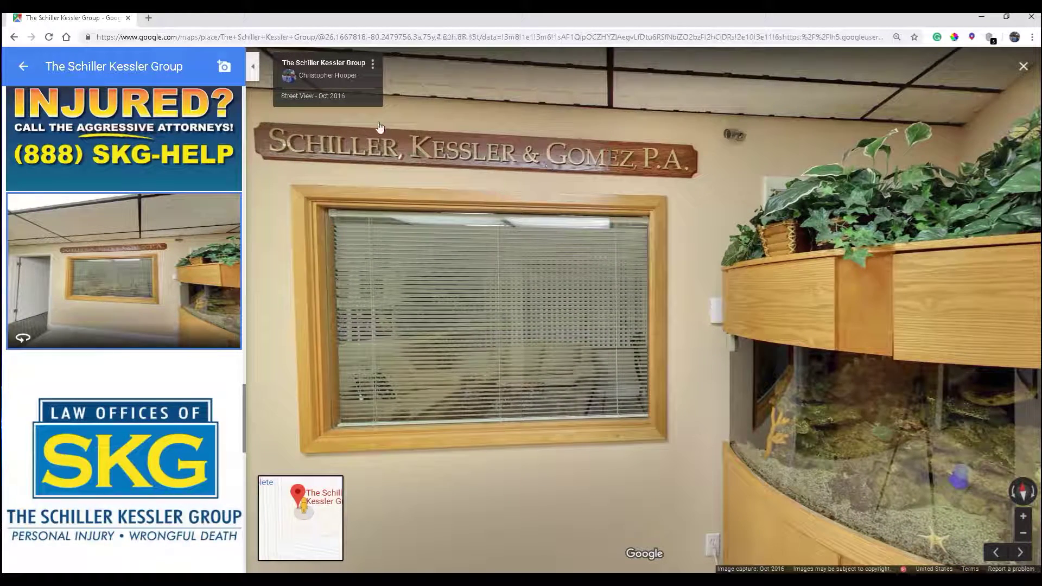
- Open the outdated panorama's Google+ photo page from its title and look around the image to verify it is the right one
{"action": "left_click", "coordinate": [331, 64]}
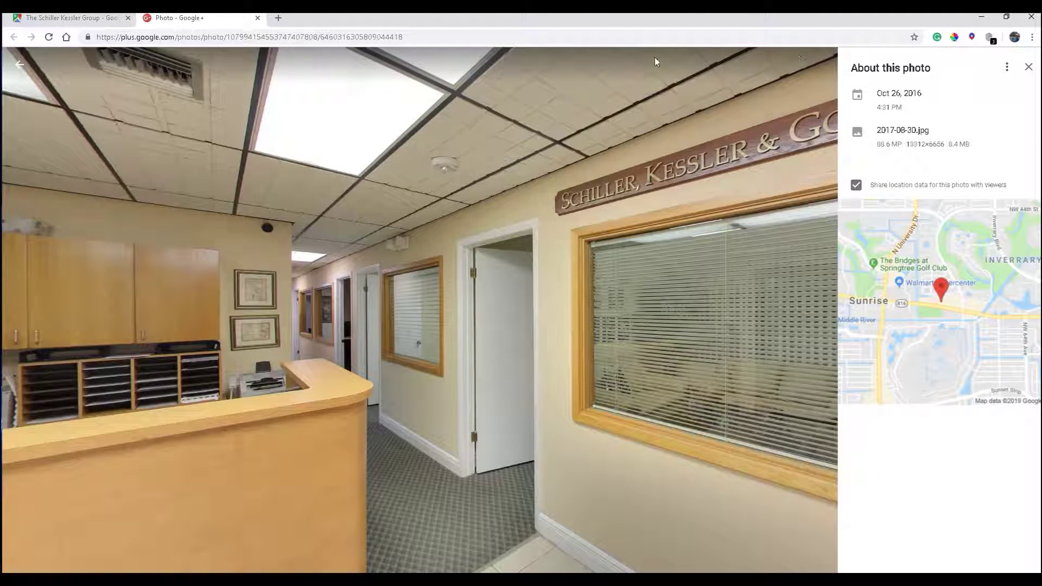
{"action": "left_click_drag", "start_coordinate": [456, 222], "coordinate": [390, 176]}
{"action": "left_click_drag", "start_coordinate": [549, 203], "coordinate": [331, 247]}
{"action": "left_click_drag", "start_coordinate": [448, 232], "coordinate": [654, 195]}
{"action": "left_click_drag", "start_coordinate": [365, 199], "coordinate": [288, 166]}
{"action": "left_click_drag", "start_coordinate": [678, 196], "coordinate": [399, 198]}
{"action": "left_click_drag", "start_coordinate": [488, 191], "coordinate": [517, 227]}
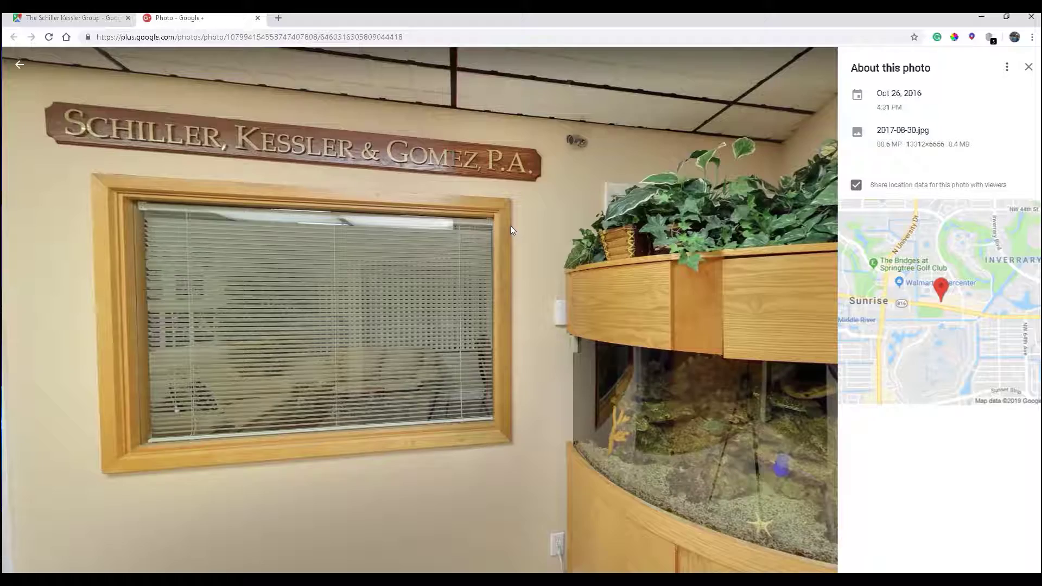
{"action": "left_click_drag", "start_coordinate": [498, 213], "coordinate": [694, 201]}
{"action": "left_click_drag", "start_coordinate": [412, 204], "coordinate": [592, 209]}
{"action": "mouse_move", "coordinate": [380, 212]}
{"action": "left_mouse_down"}
{"action": "mouse_move", "coordinate": [456, 214]}
{"action": "mouse_move", "coordinate": [382, 215]}
{"action": "left_mouse_up"}
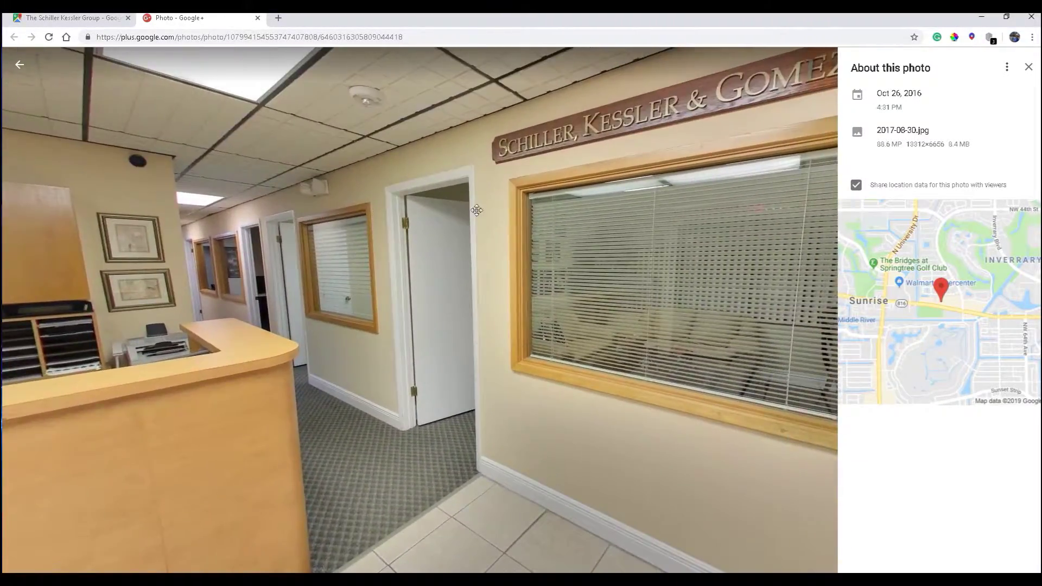
{"action": "key", "text": "Right"}
{"action": "key", "text": "Right"}
{"action": "key", "text": "Right"}
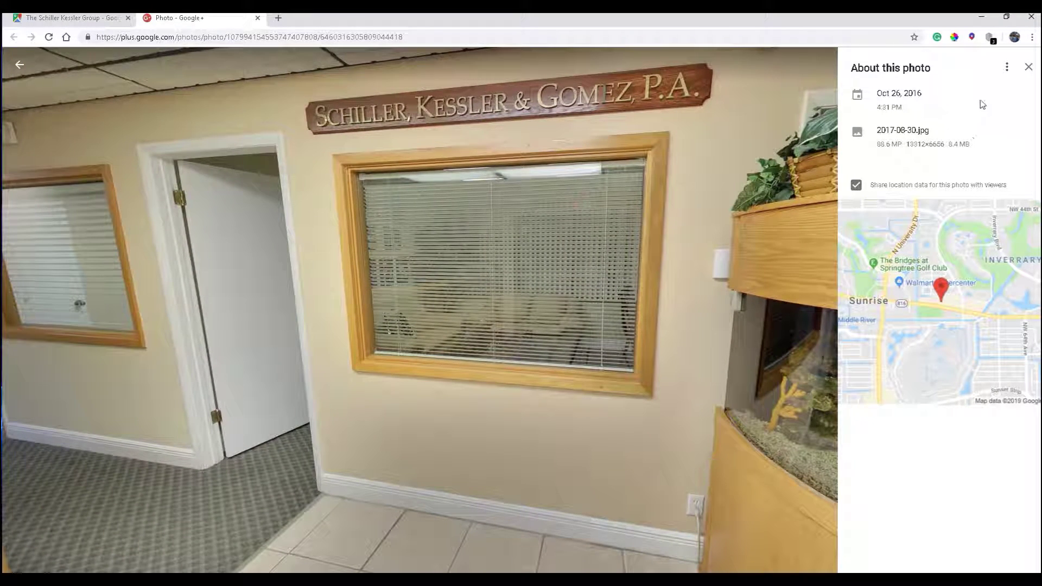
- Delete the outdated office panorama, confirm the permanent deletion, and close the Google+ tab
{"action": "left_click", "coordinate": [1007, 67]}
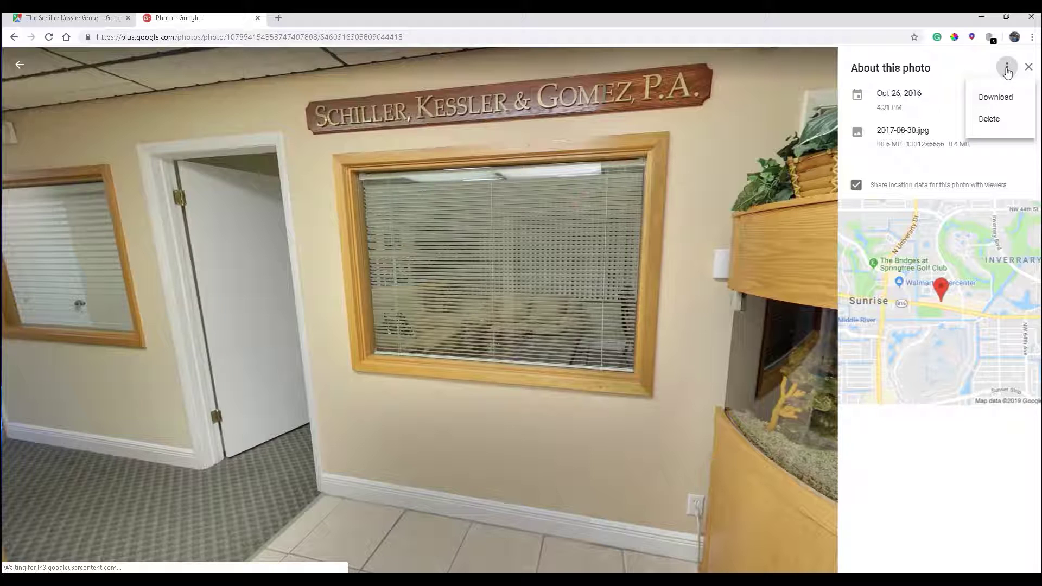
{"action": "left_click", "coordinate": [992, 122]}
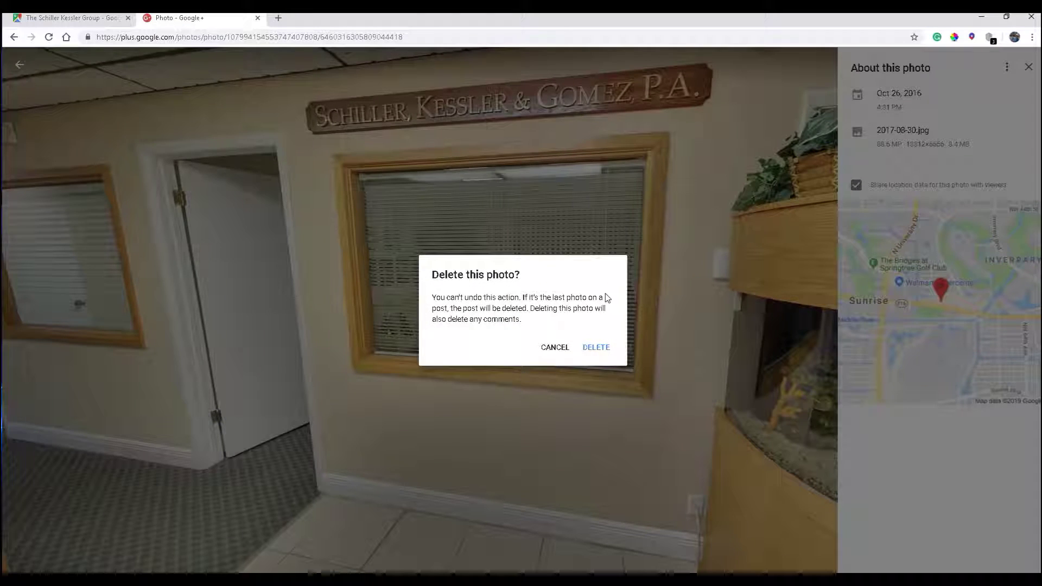
{"action": "left_click", "coordinate": [601, 349]}
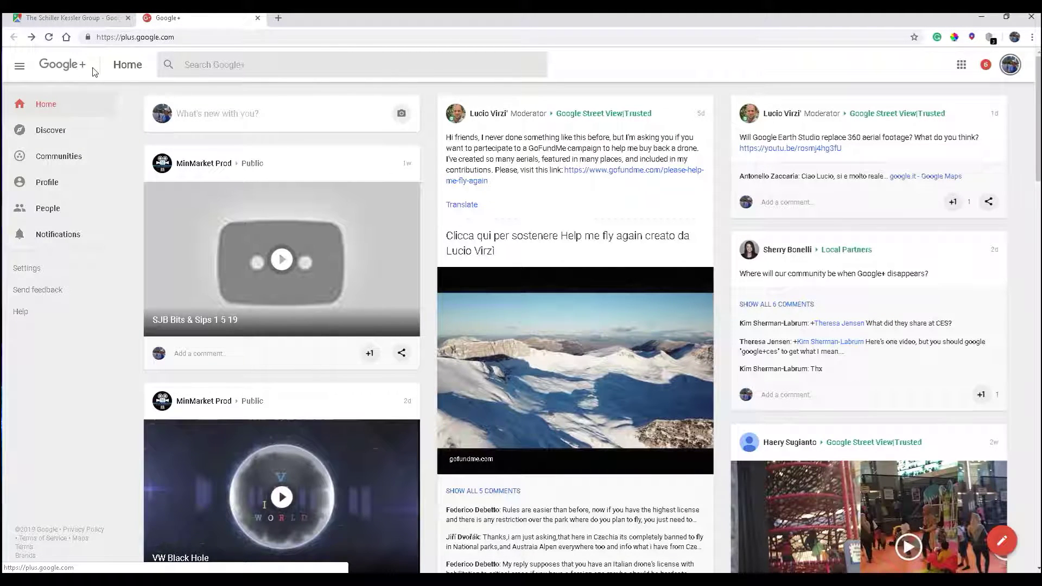
{"action": "left_click", "coordinate": [258, 18]}
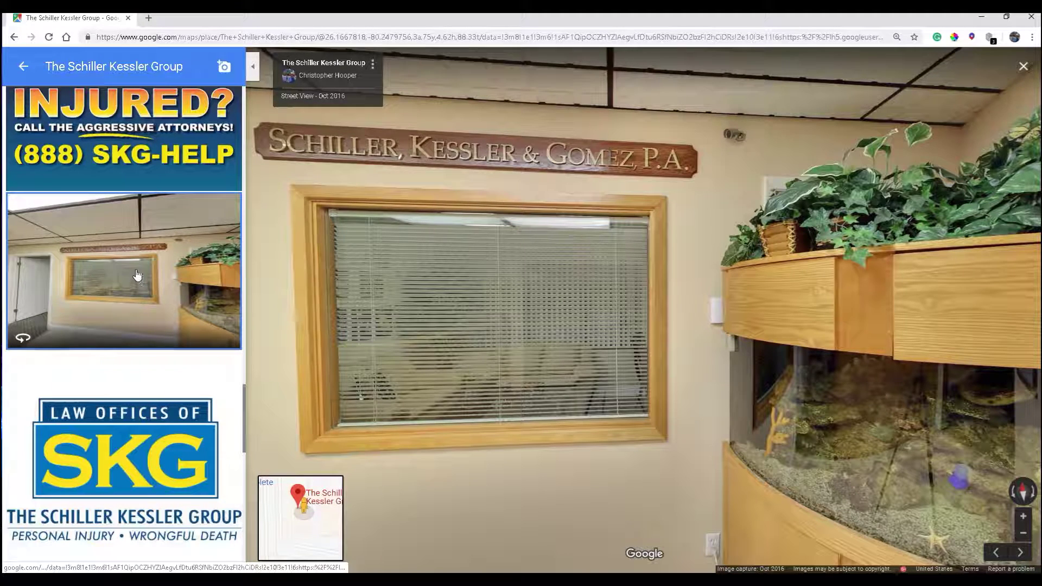
- Reload the Maps listing, check the deleted panorama's thumbnail in the photo gallery, and close the browser tab
{"action": "left_click", "coordinate": [50, 37]}
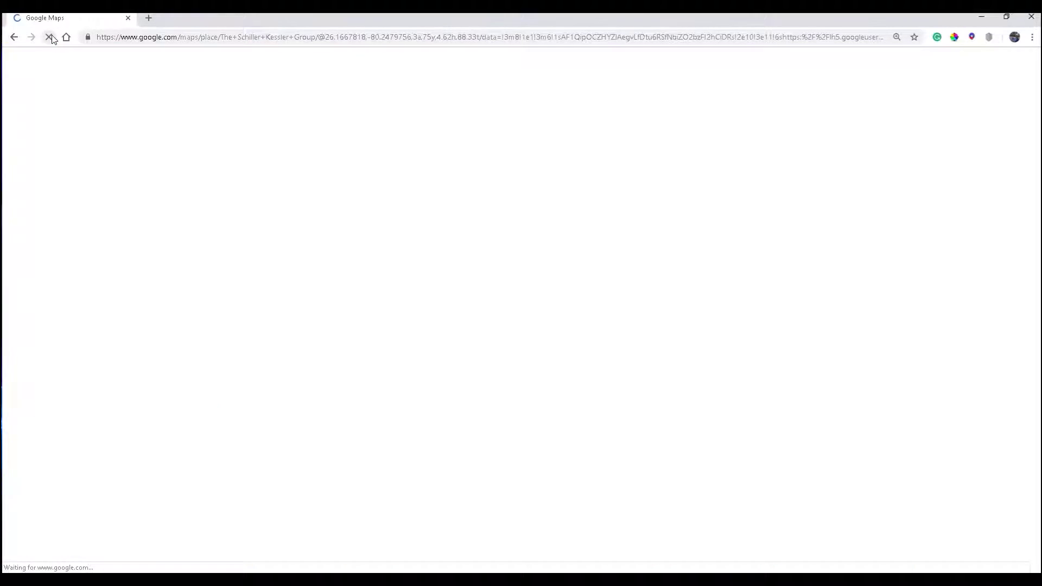
{"action": "scroll", "coordinate": [127, 262], "scroll_direction": "down", "scroll_amount": 12}
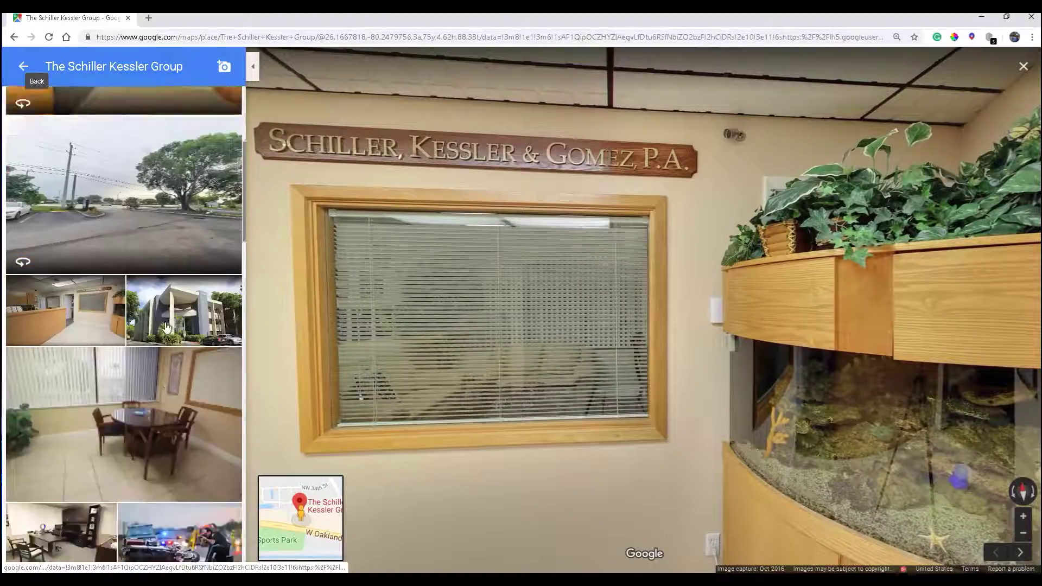
{"action": "scroll", "coordinate": [153, 298], "scroll_direction": "down", "scroll_amount": 8}
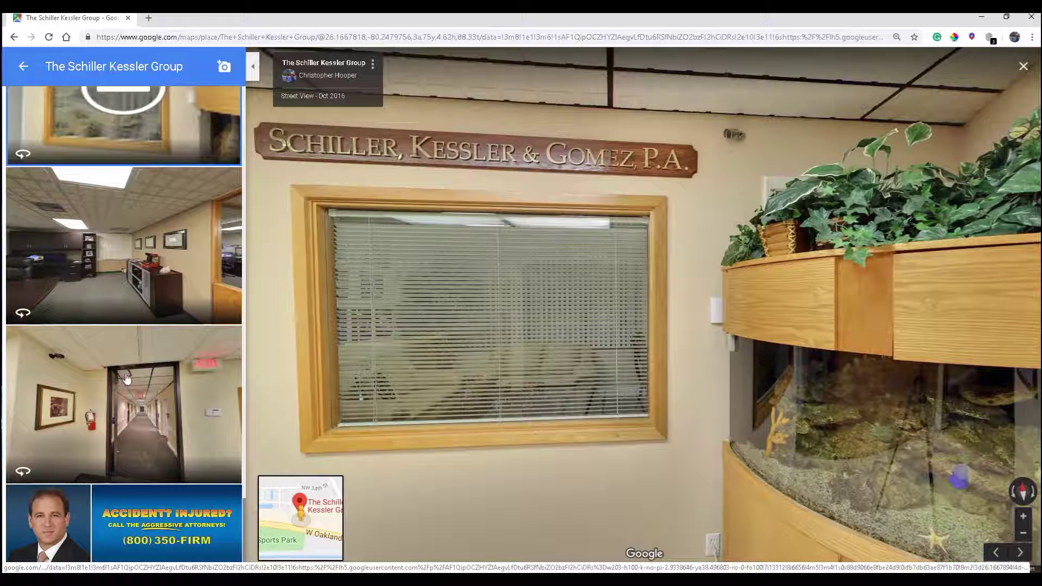
{"action": "scroll", "coordinate": [142, 390], "scroll_direction": "up", "scroll_amount": 5}
{"action": "scroll", "coordinate": [143, 390], "scroll_direction": "down", "scroll_amount": 2}
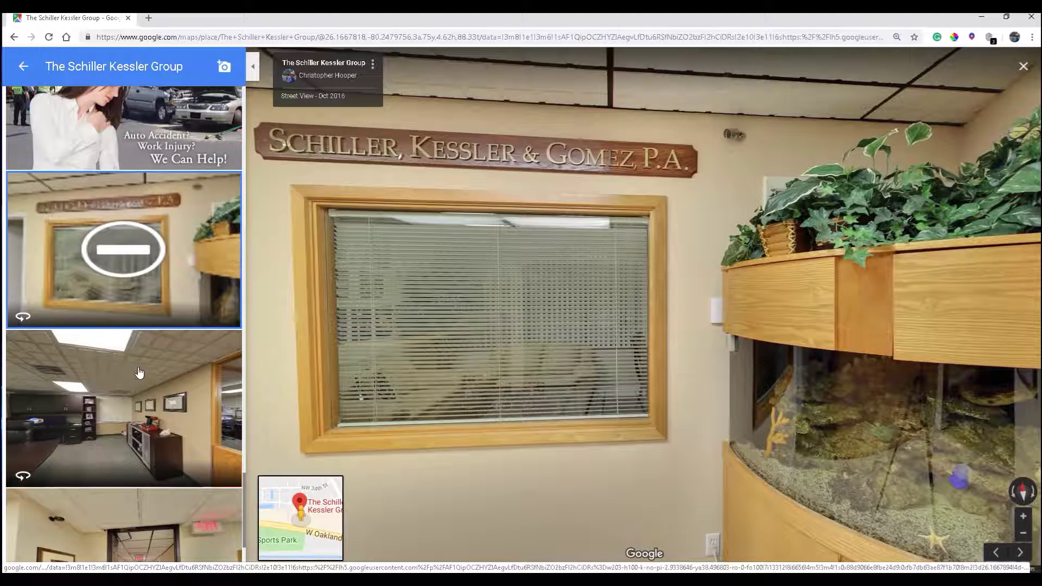
{"action": "scroll", "coordinate": [142, 389], "scroll_direction": "up", "scroll_amount": 1}
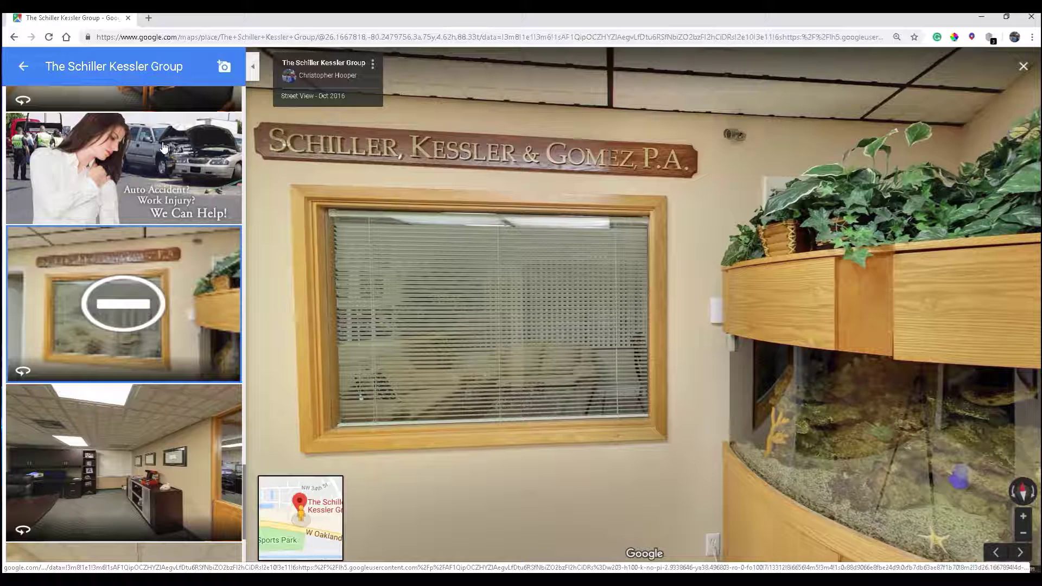
{"action": "left_click", "coordinate": [129, 19]}
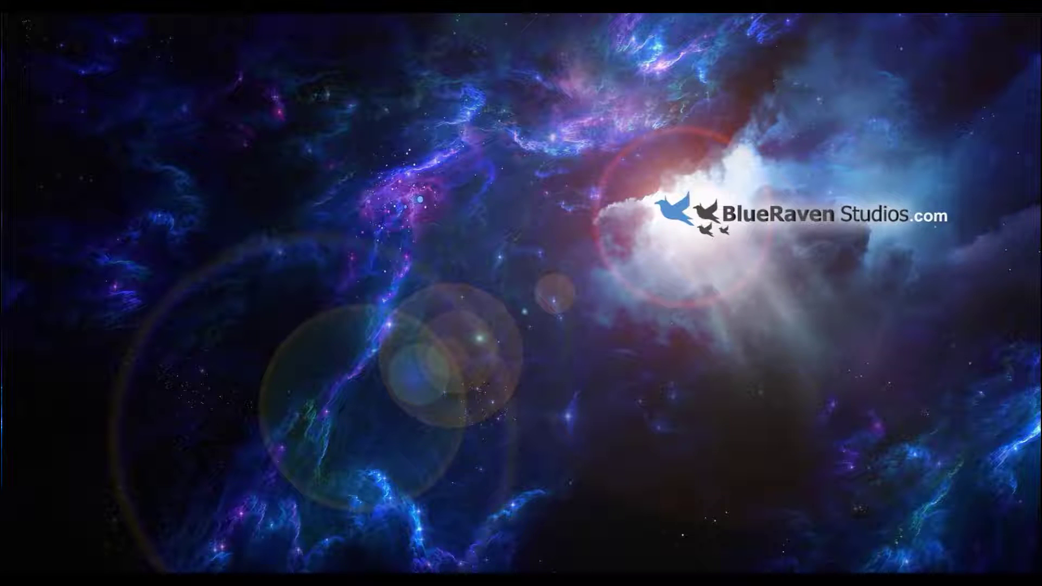